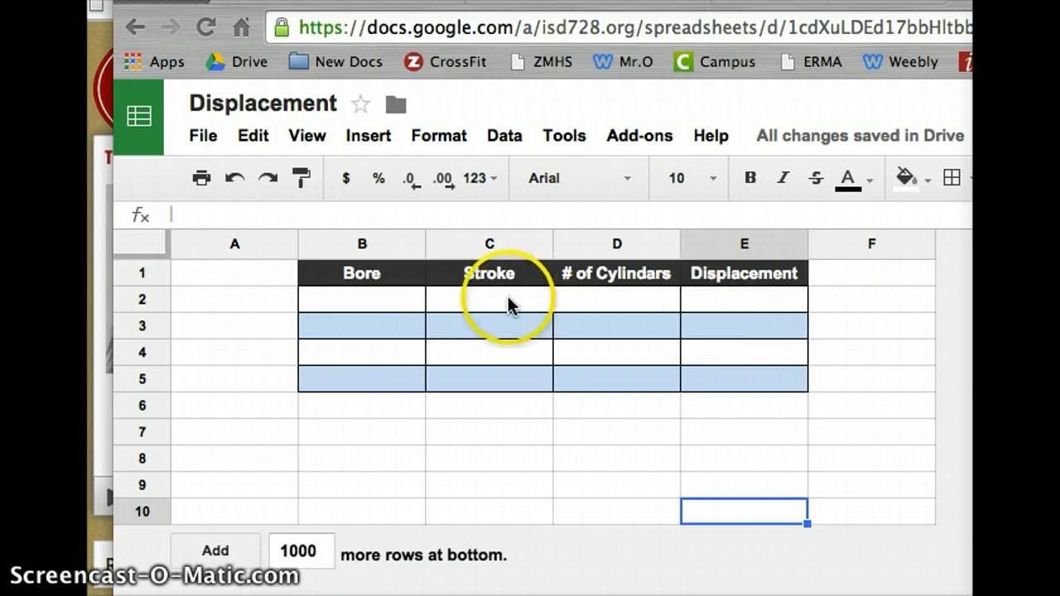
pyautogui.click(350, 302)
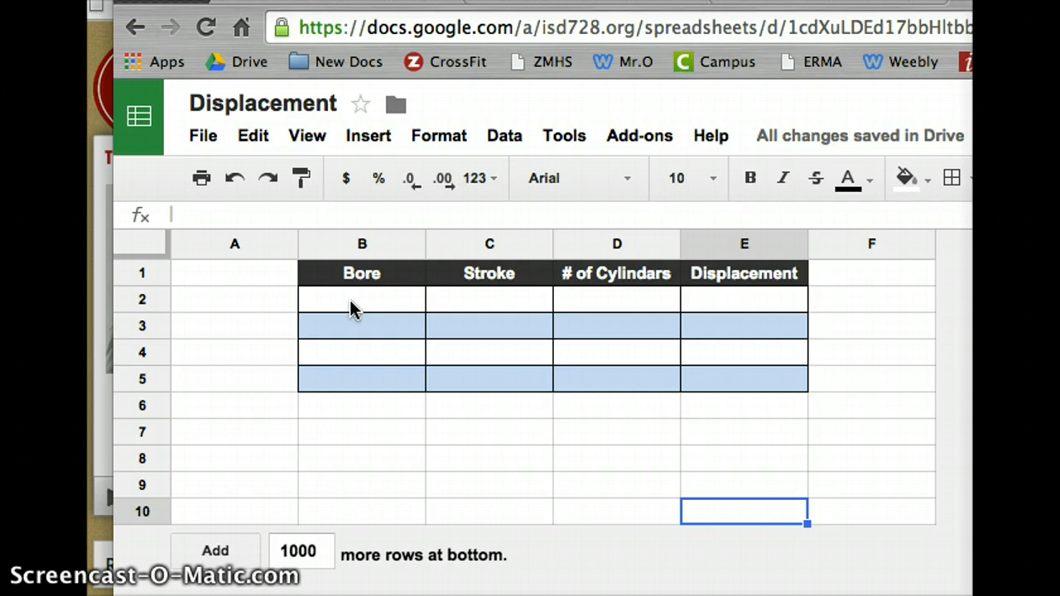
pyautogui.write('2.125')
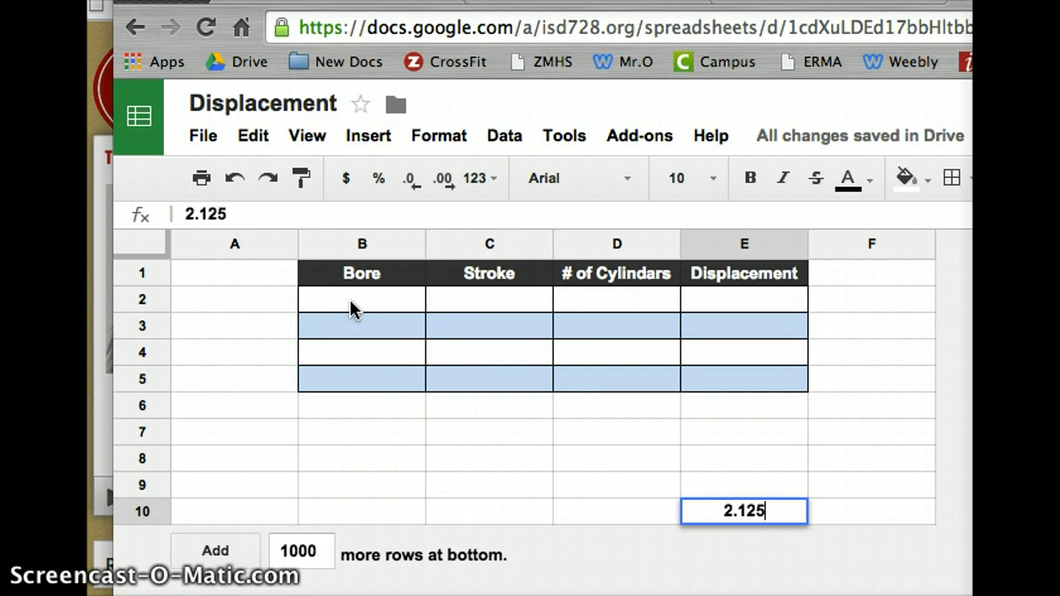
pyautogui.press('BackSpace')
pyautogui.press('BackSpace')
pyautogui.press('BackSpace')
pyautogui.press('BackSpace')
pyautogui.press('BackSpace')
# - Enter a bore of 2.125 in B2 and a stroke of 2.0625 in C2
pyautogui.click(354, 310)
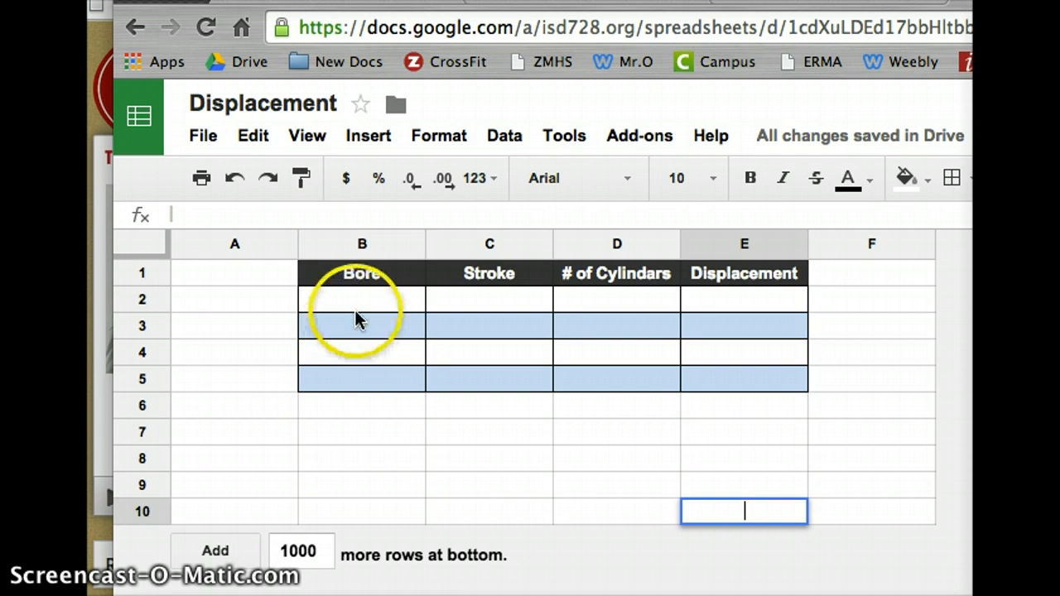
pyautogui.write('2.125')
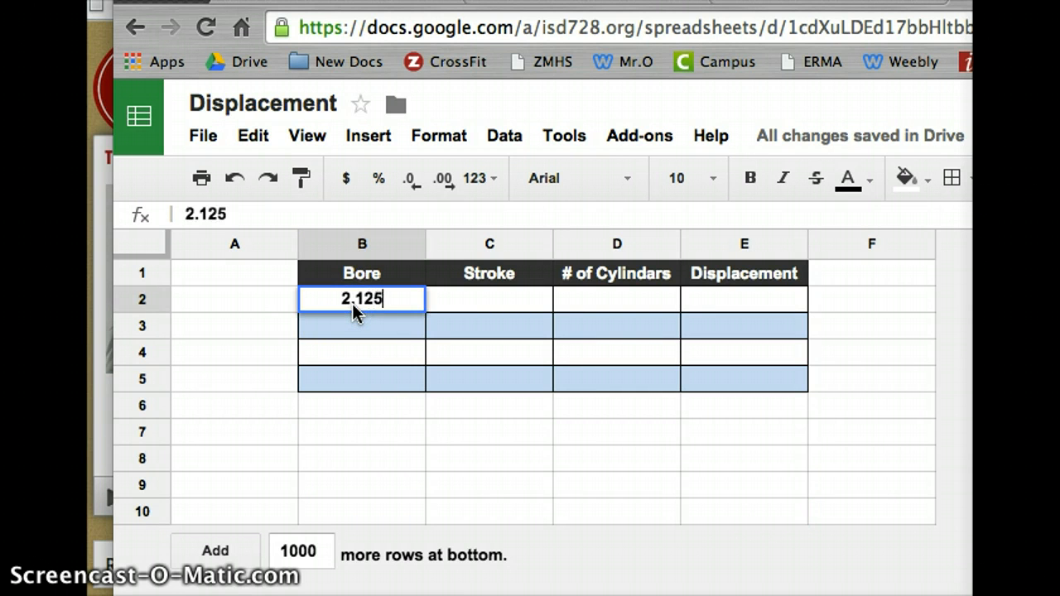
pyautogui.press('Return')
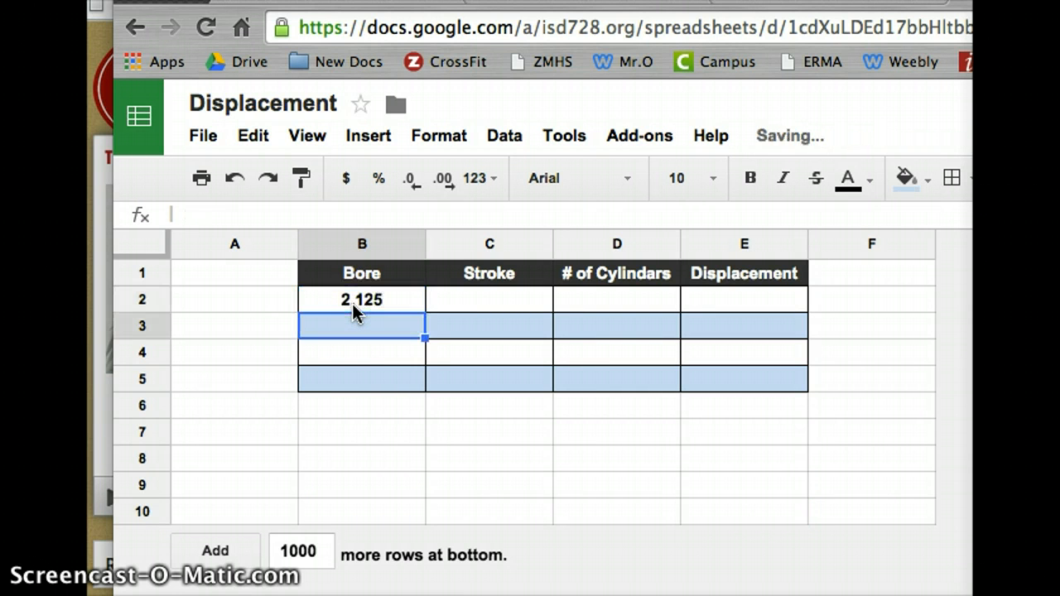
pyautogui.press('Right')
pyautogui.press('Up')
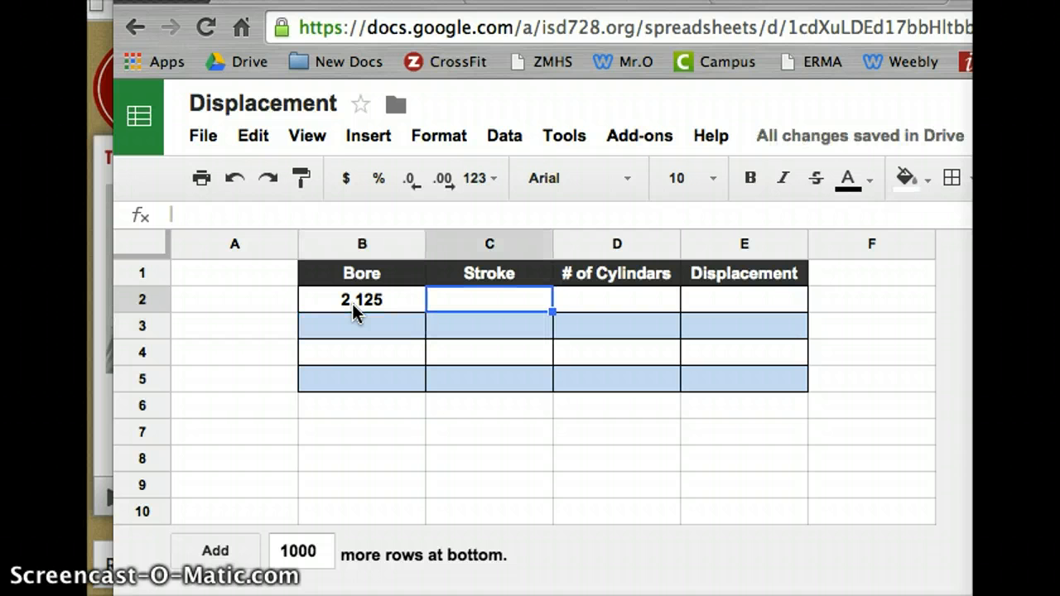
pyautogui.write('2.')
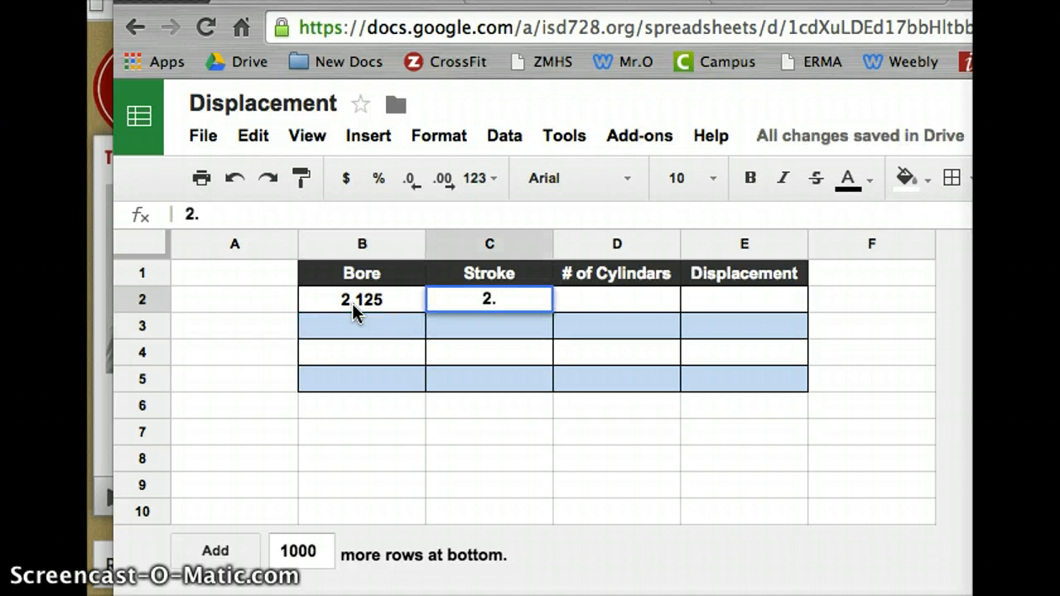
pyautogui.write('0625')
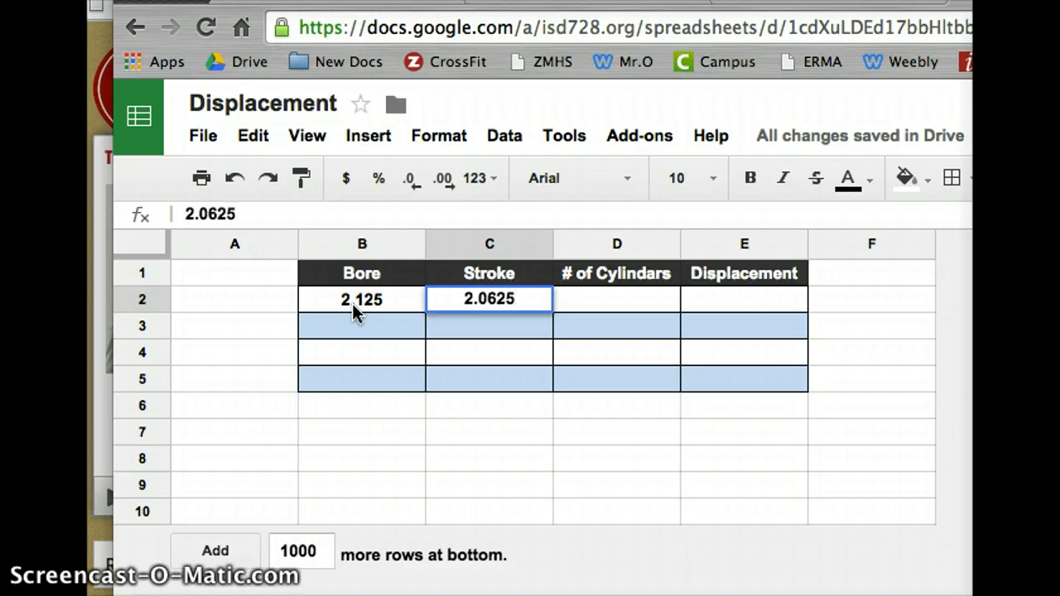
pyautogui.press('Return')
# - Enter 1 as the number of cylinders in D2 and make the row's displacement cell E2 active
pyautogui.press('Right')
pyautogui.press('Up')
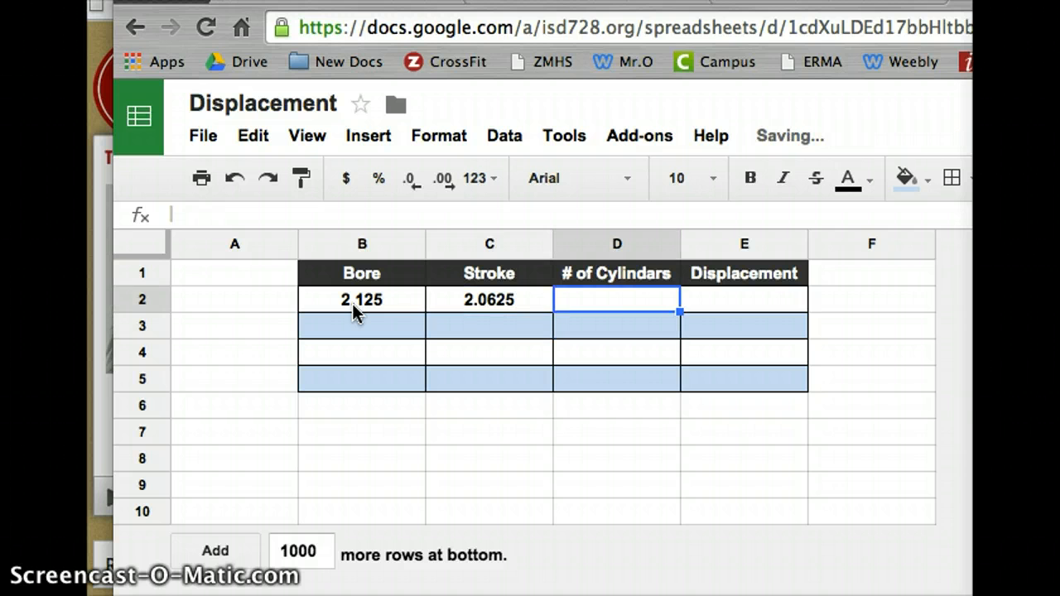
pyautogui.write('1')
pyautogui.press('Return')
pyautogui.press('Right')
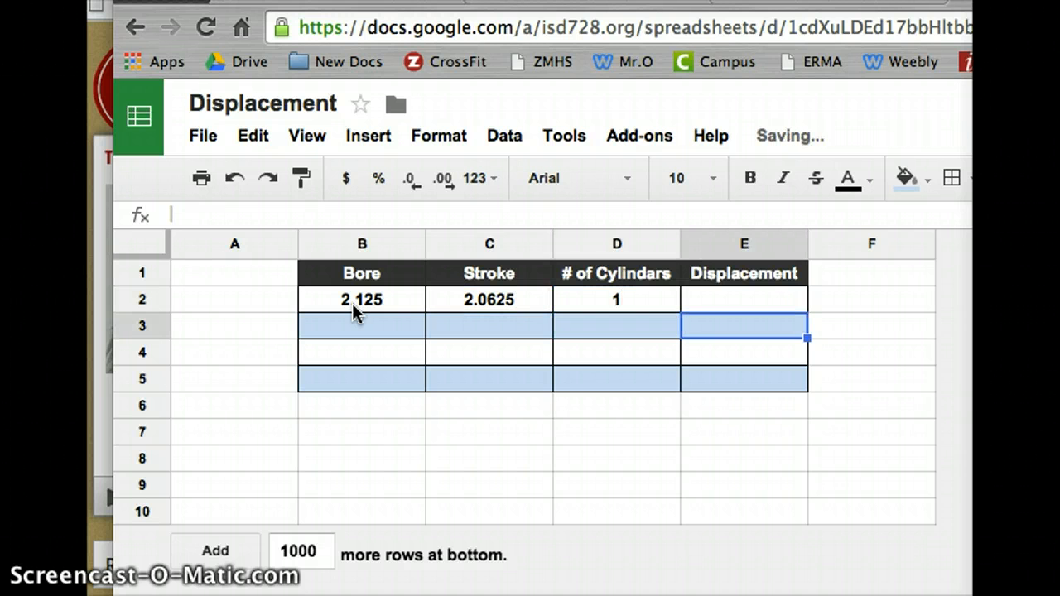
pyautogui.press('Up')
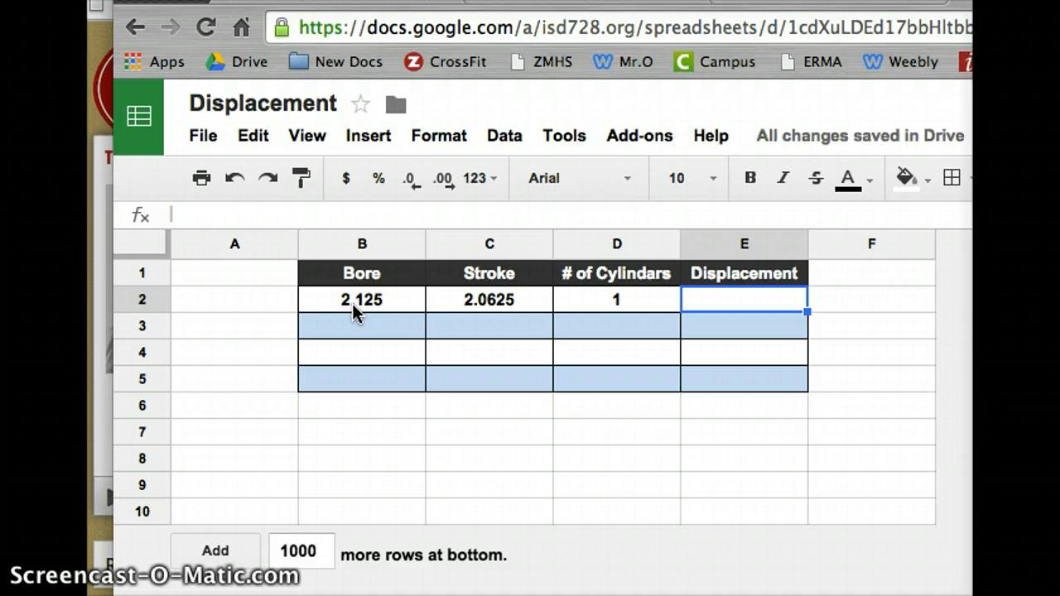
pyautogui.press('Left')
pyautogui.press('Left')
pyautogui.press('Left')
pyautogui.press('Right')
pyautogui.press('Right')
pyautogui.press('Right')
pyautogui.press('Left')
pyautogui.press('Left')
pyautogui.press('Left')
pyautogui.press('Right')
pyautogui.press('Right')
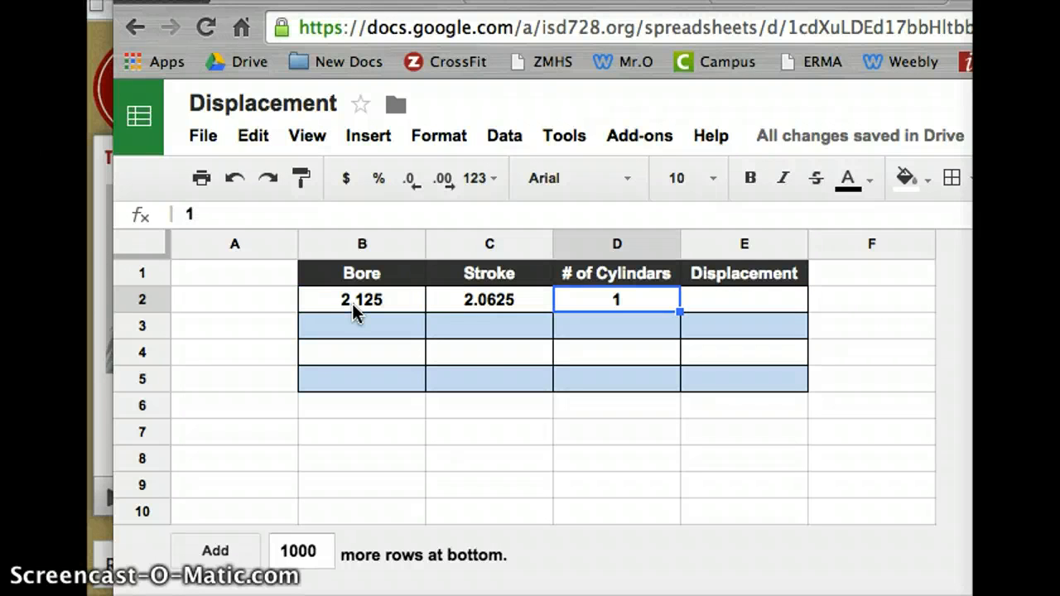
pyautogui.press('Right')
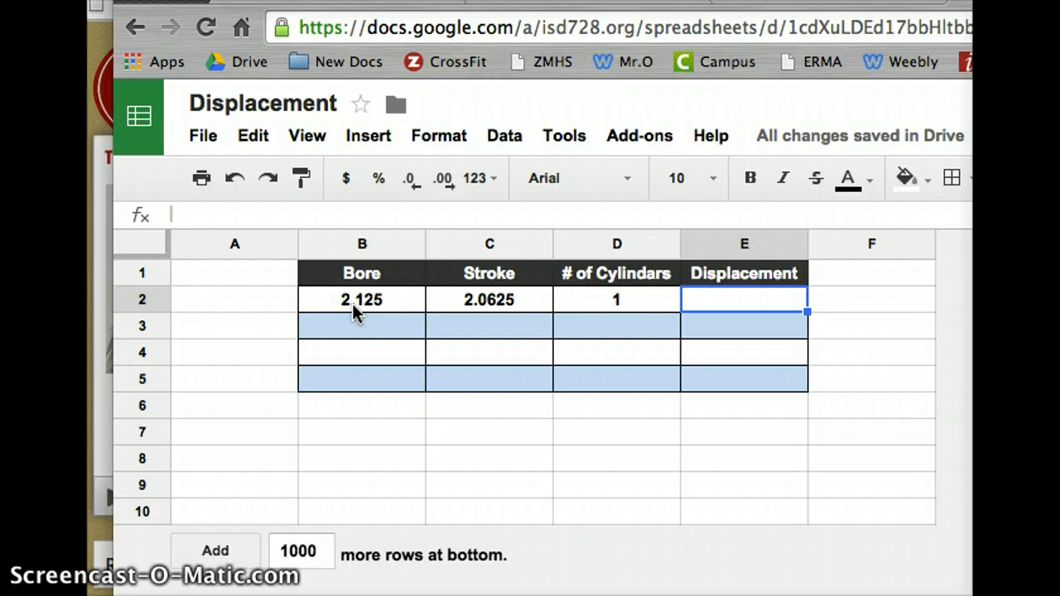
pyautogui.write('=')
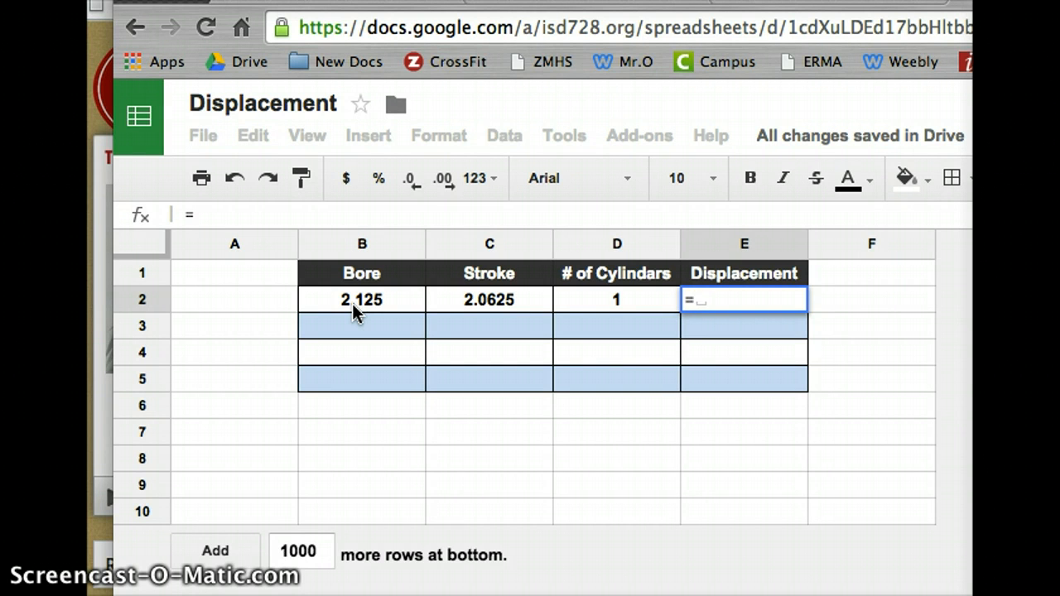
pyautogui.write('(')
pyautogui.press('BackSpace')
pyautogui.press('BackSpace')
# - Begin the displacement formula in E2 with the squared bore in parentheses, =(B2*B2)
pyautogui.write('=(')
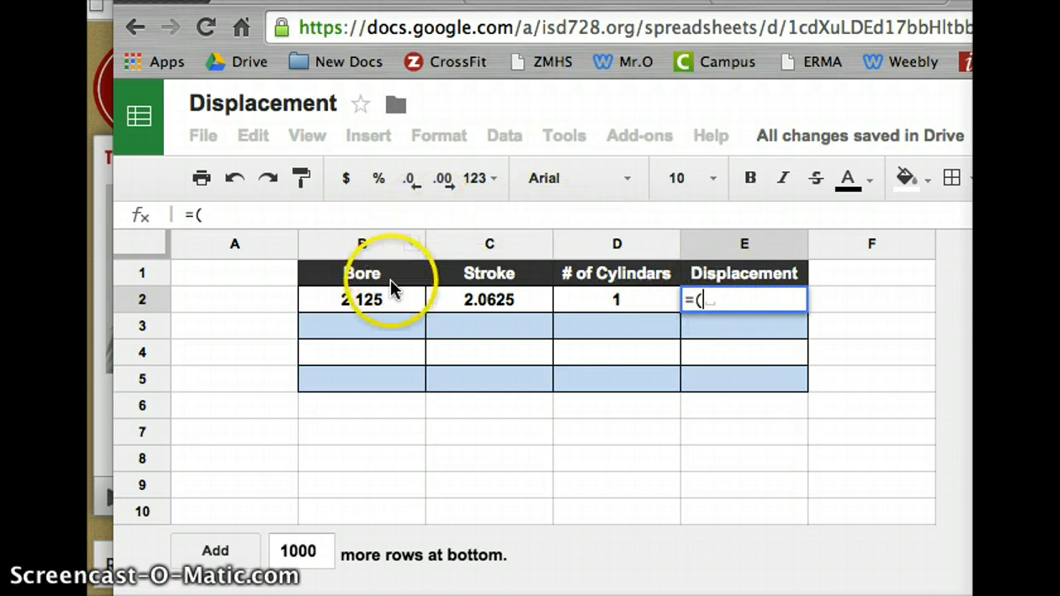
pyautogui.click(389, 302)
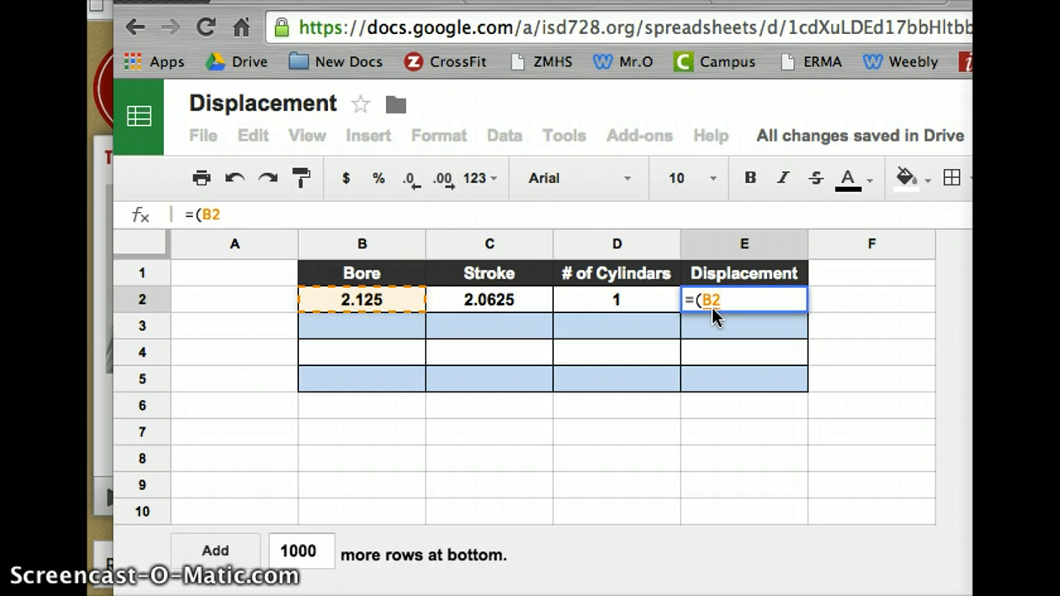
pyautogui.write('*')
pyautogui.click(396, 300)
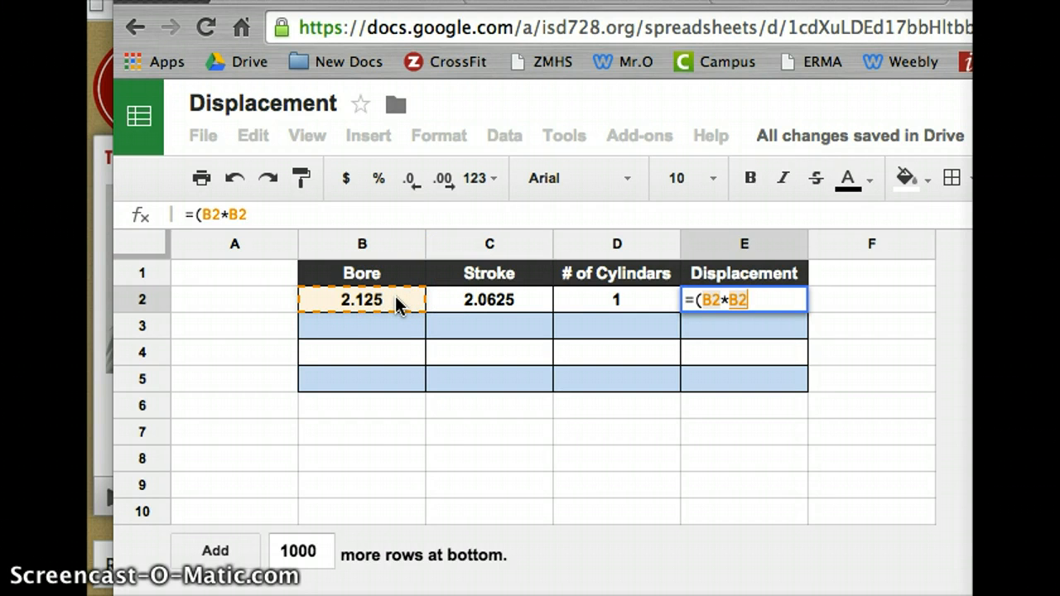
pyautogui.write(')')
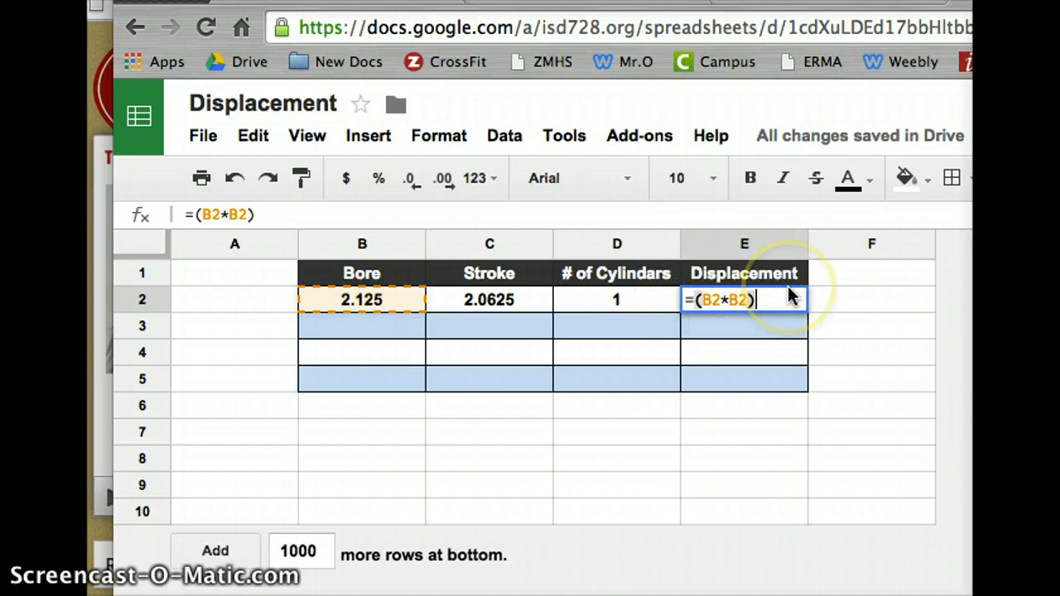
# - Complete the E2 formula by multiplying the squared bore by .7854, the stroke C2 and the cylinder count D2
pyautogui.write('*')
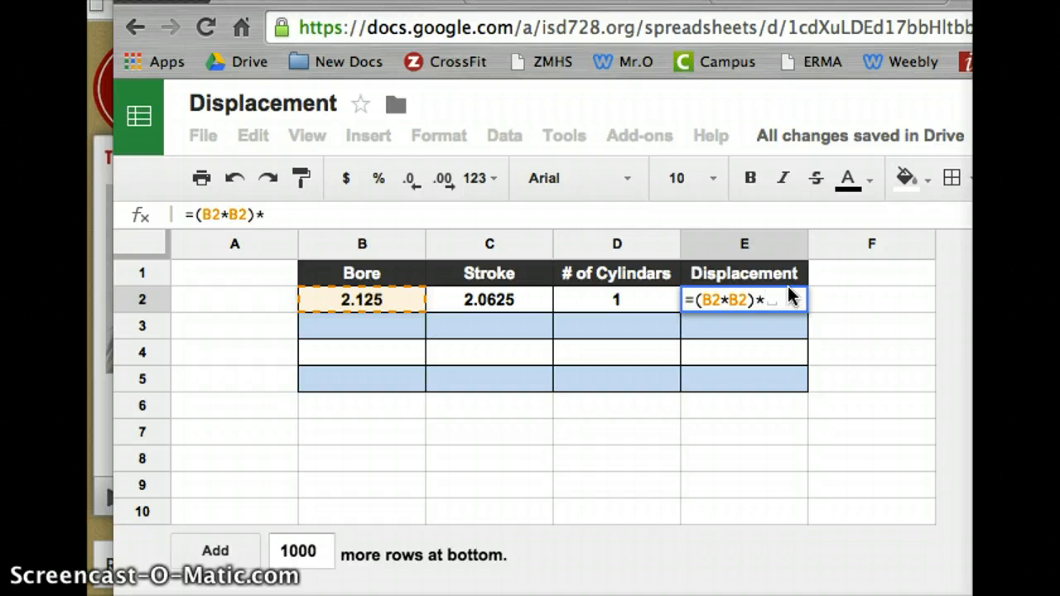
pyautogui.write('.7')
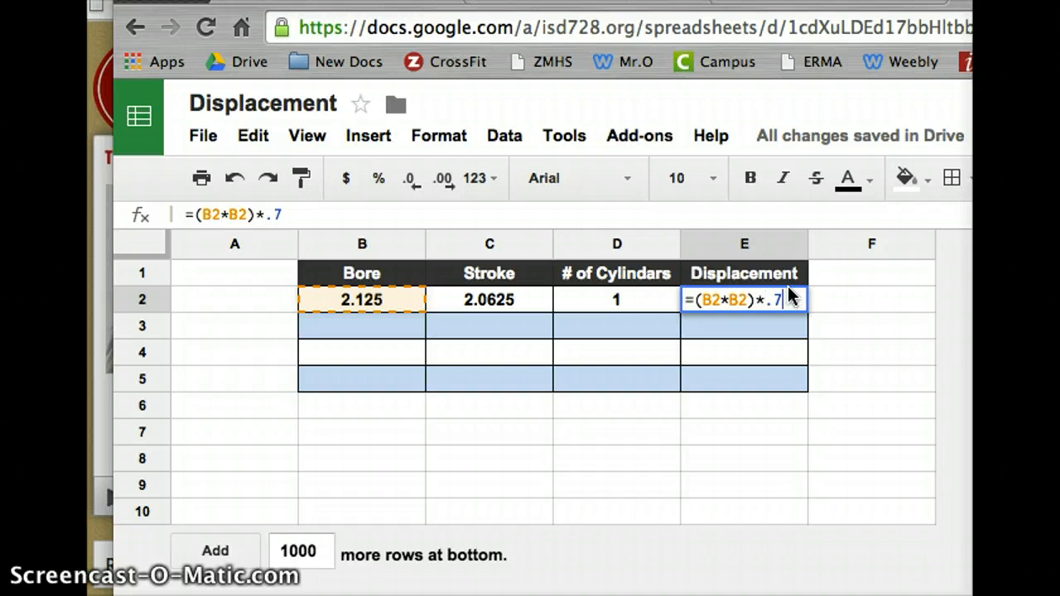
pyautogui.write('854')
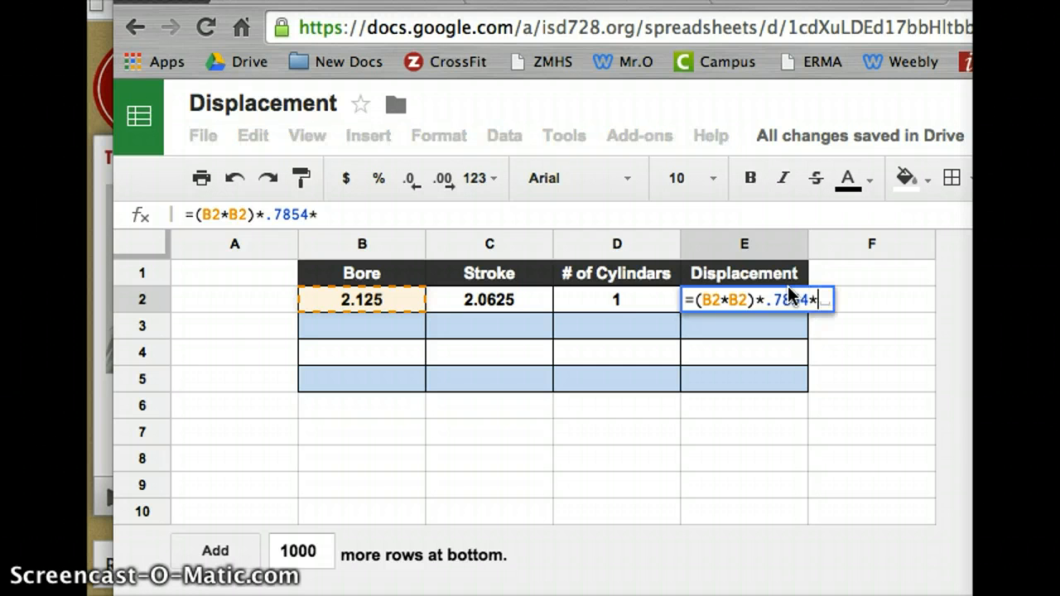
pyautogui.write('*')
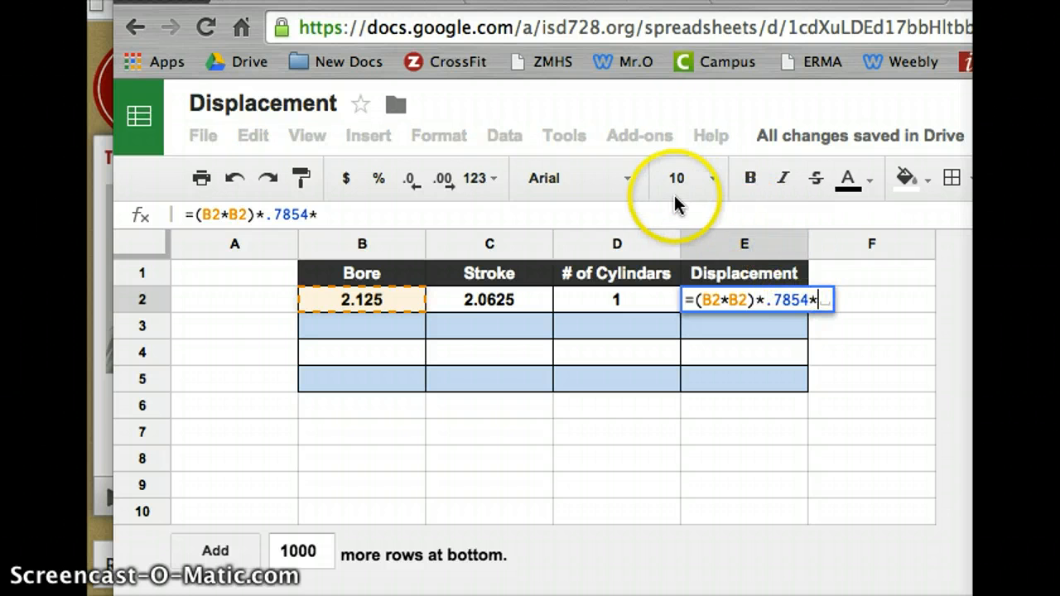
pyautogui.click(499, 301)
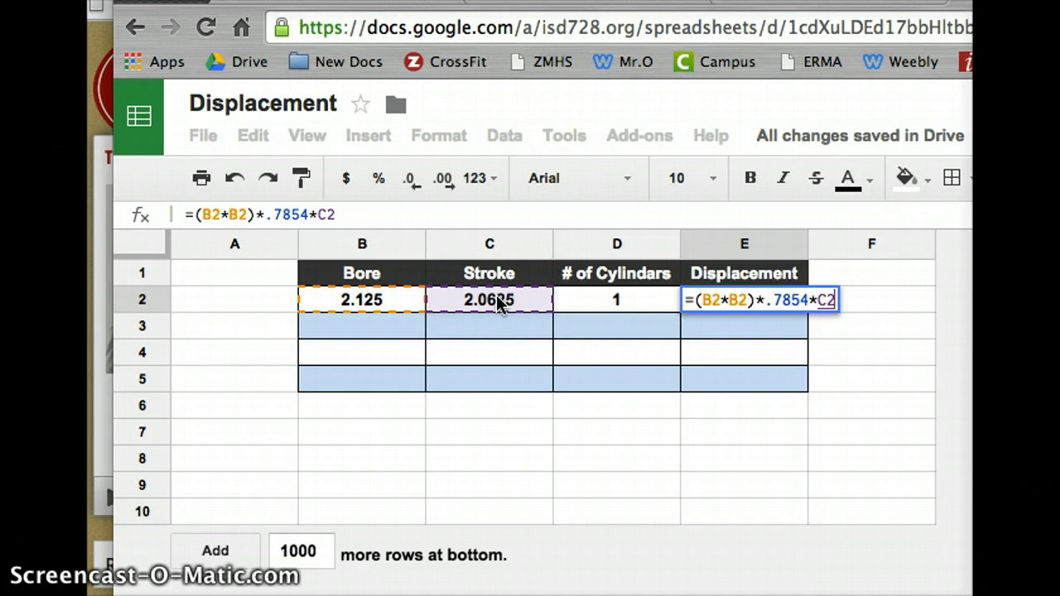
pyautogui.write('*')
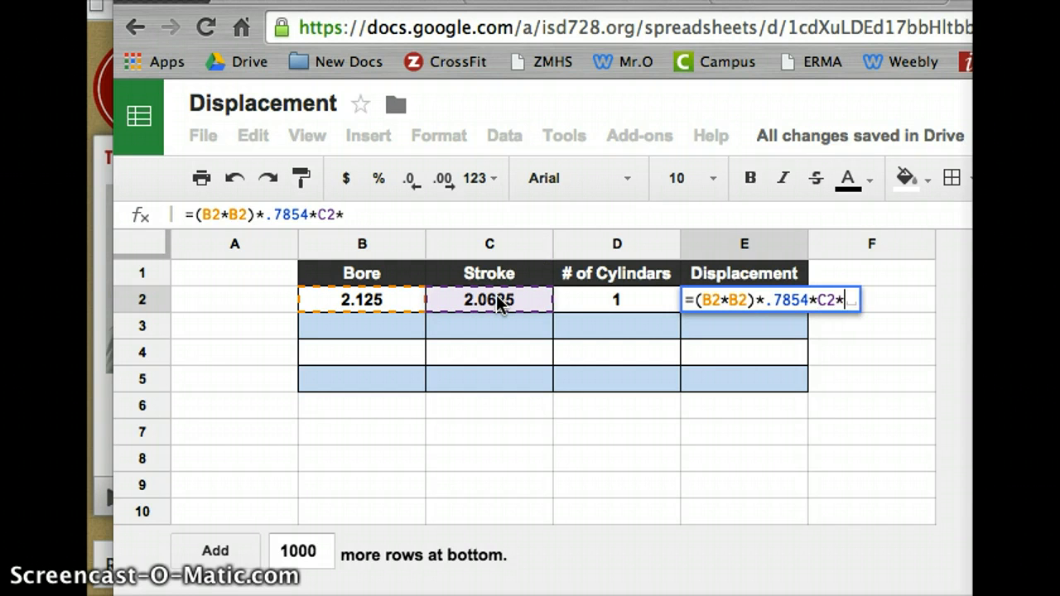
pyautogui.click(586, 303)
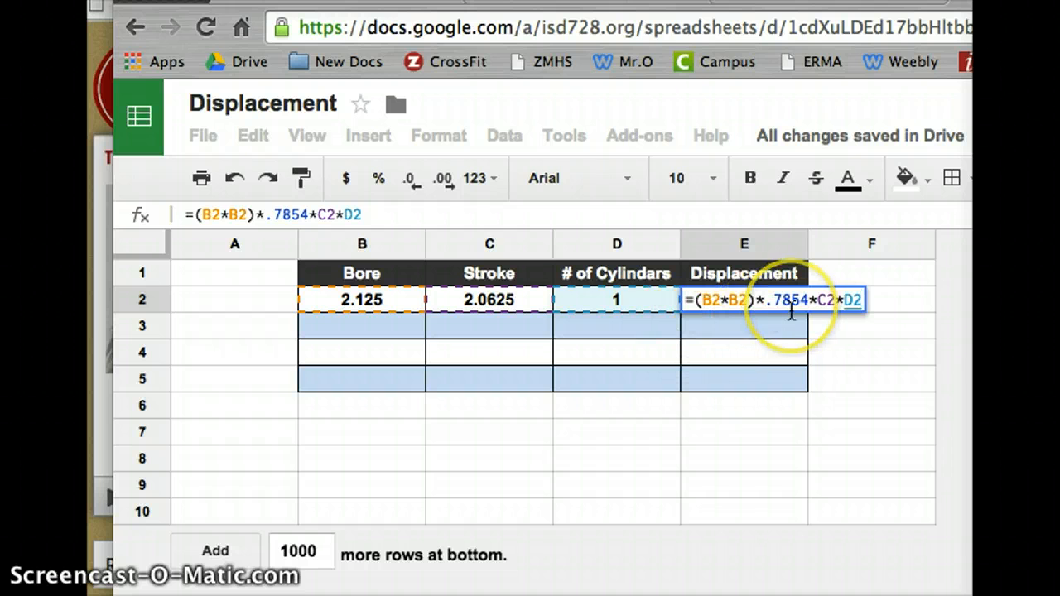
pyautogui.press('Return')
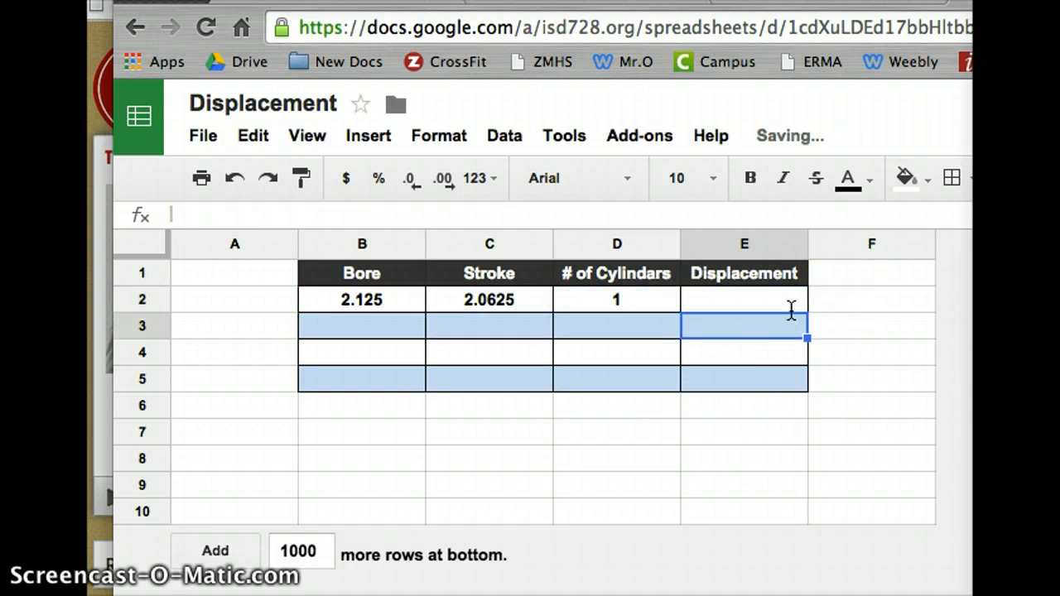
pyautogui.click(797, 319)
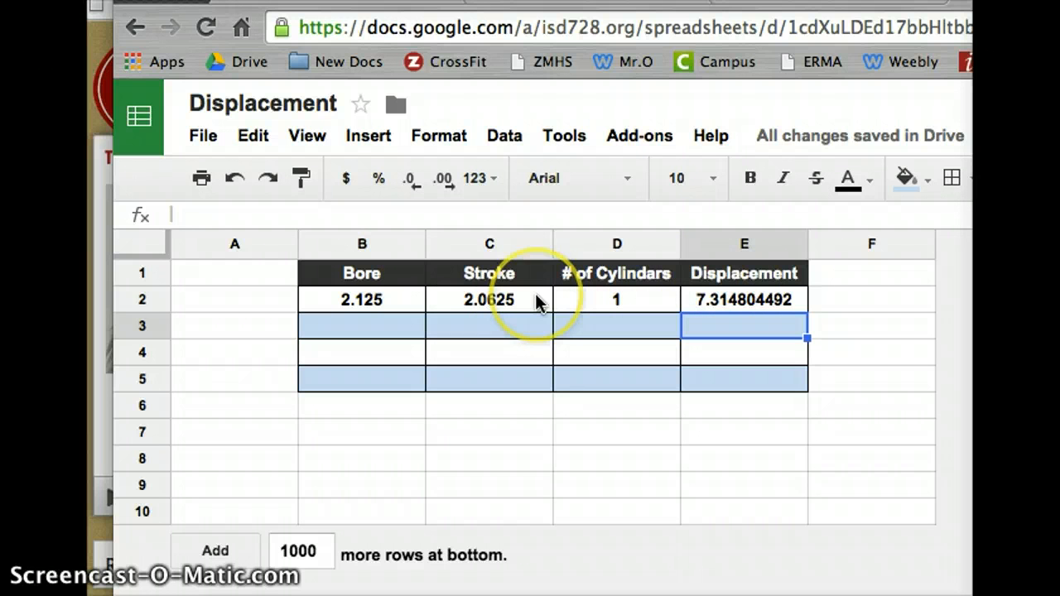
# - Change the bore in B2 to 3.125 and inspect the displacement formula in E2
pyautogui.click(386, 313)
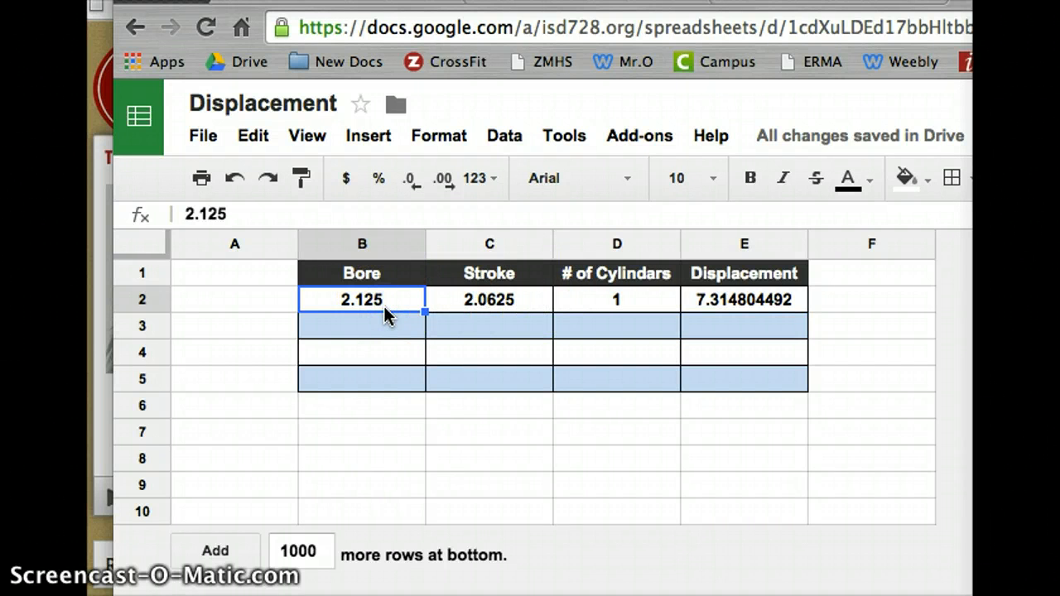
pyautogui.write('3.')
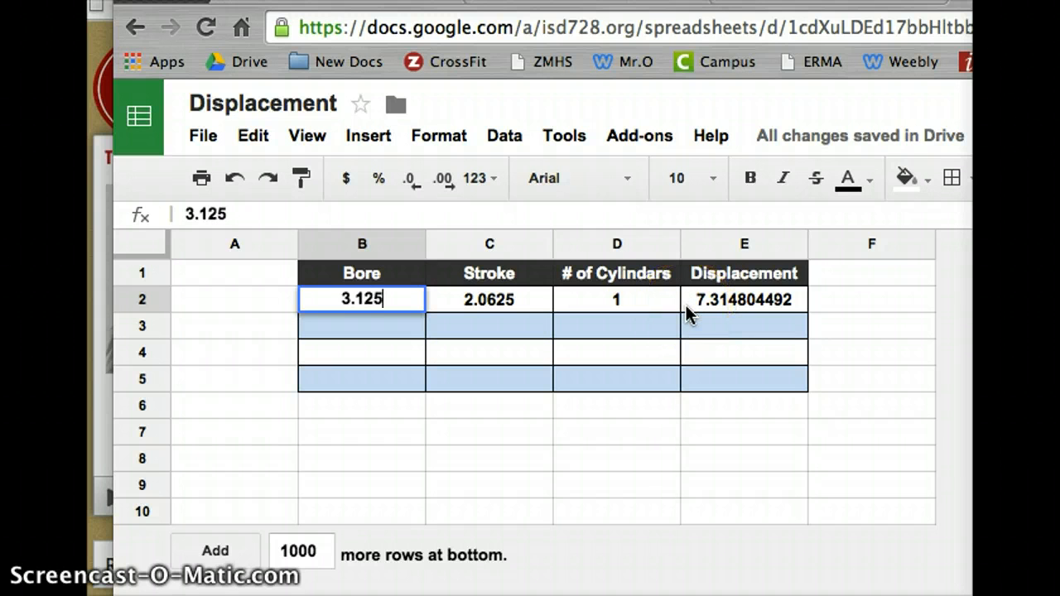
pyautogui.write('125')
pyautogui.press('Return')
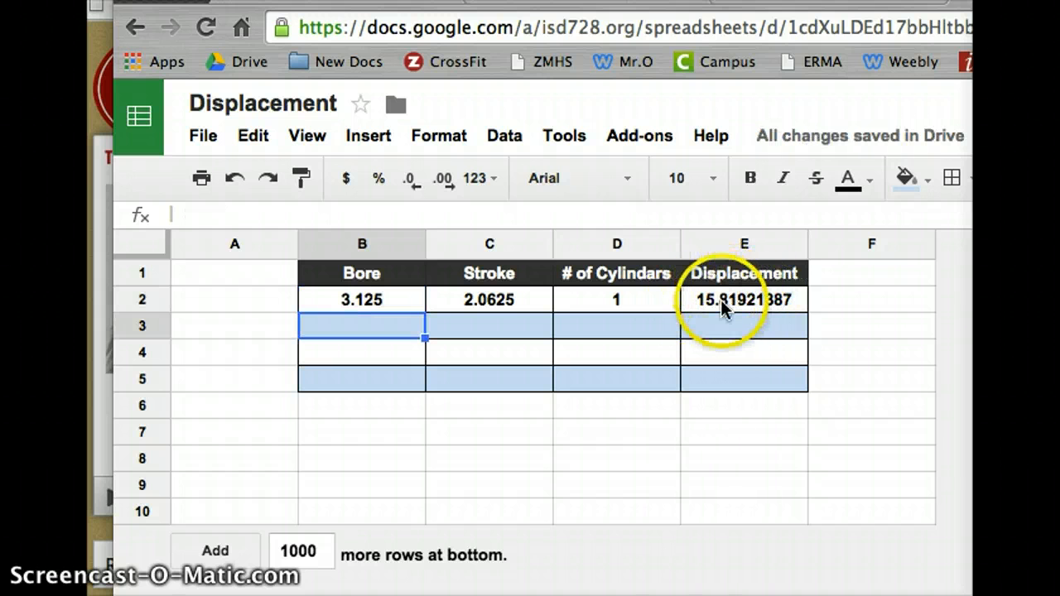
pyautogui.click(722, 306)
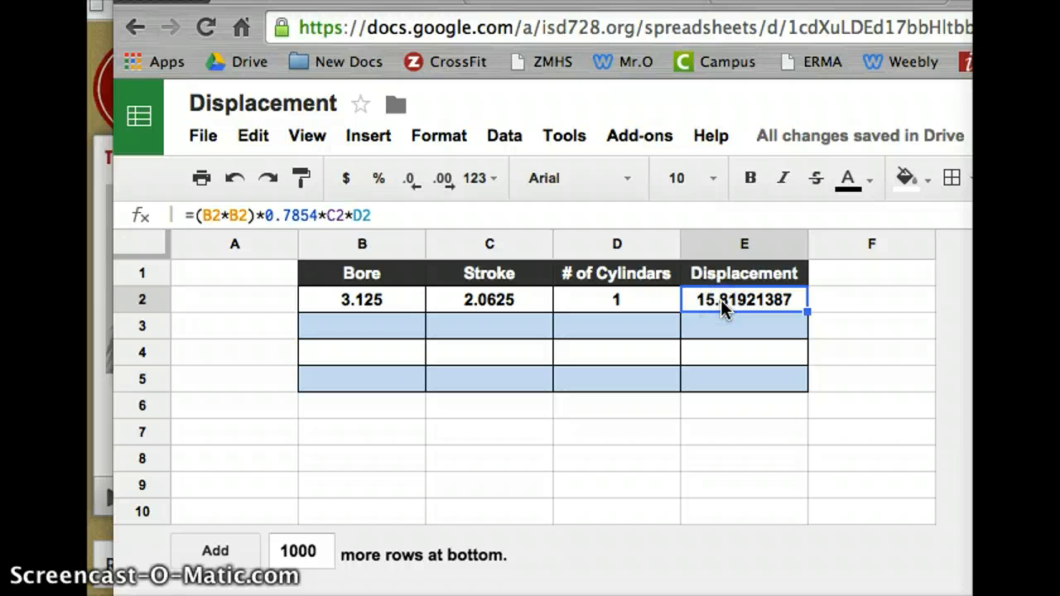